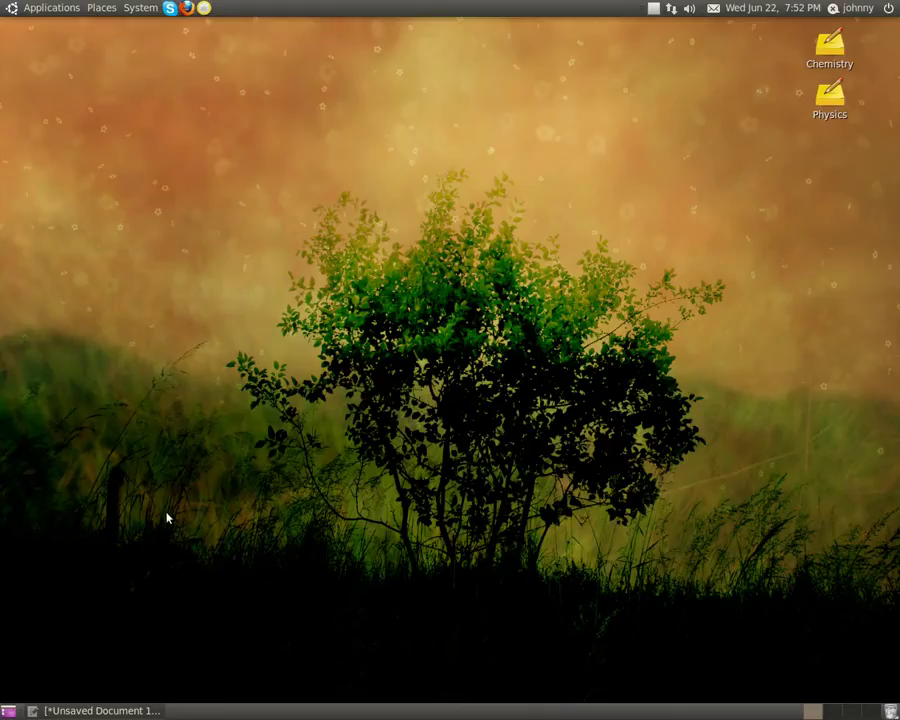
# - Review the DBus error text in the unsaved gedit document, and minimize the document
pyautogui.click(110, 711)
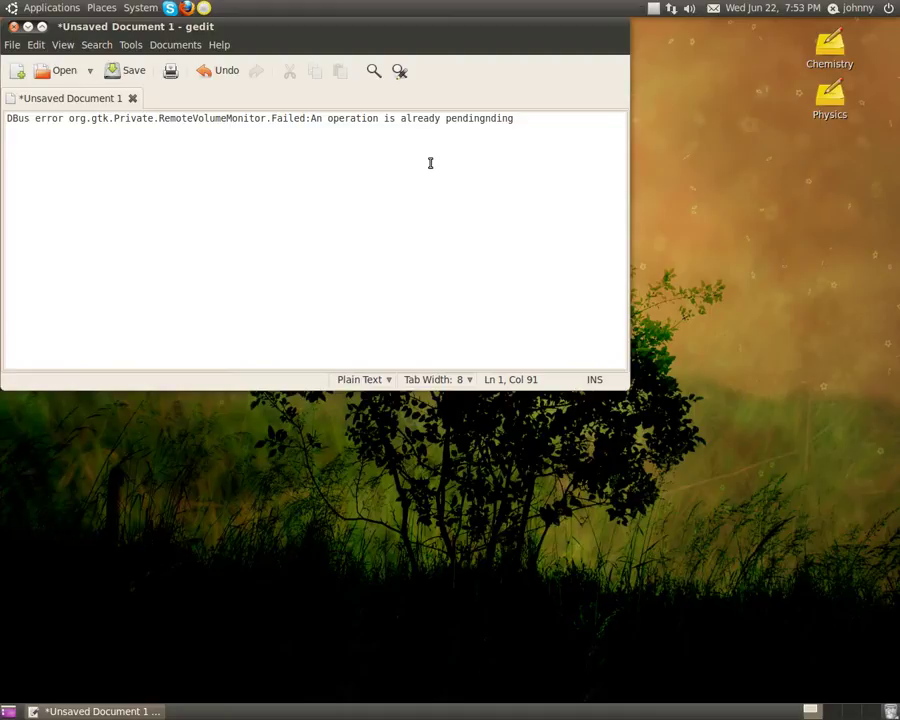
pyautogui.click(50, 8)
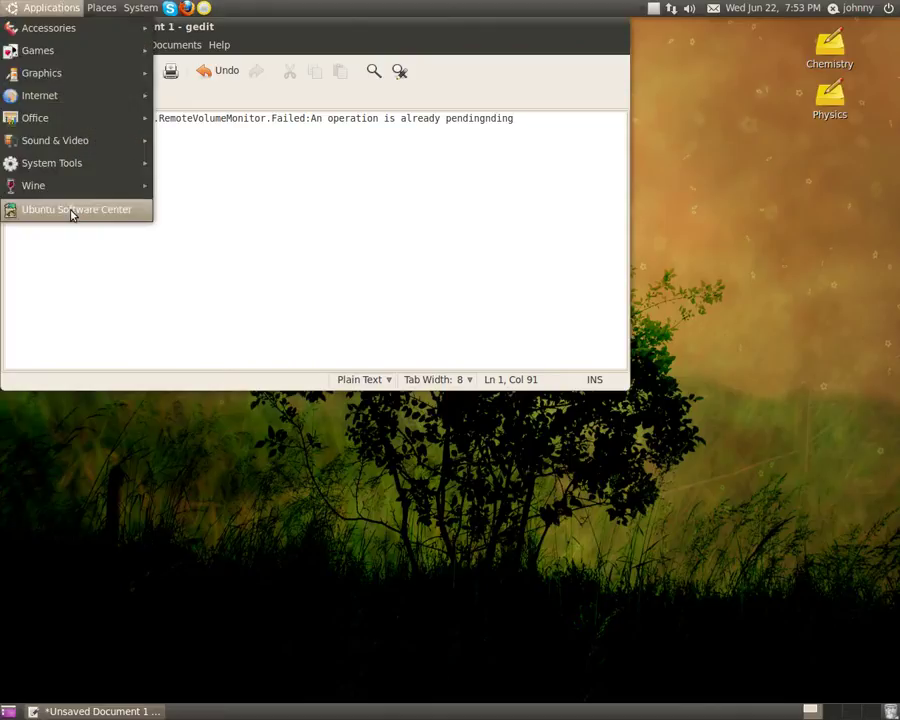
pyautogui.click(56, 7)
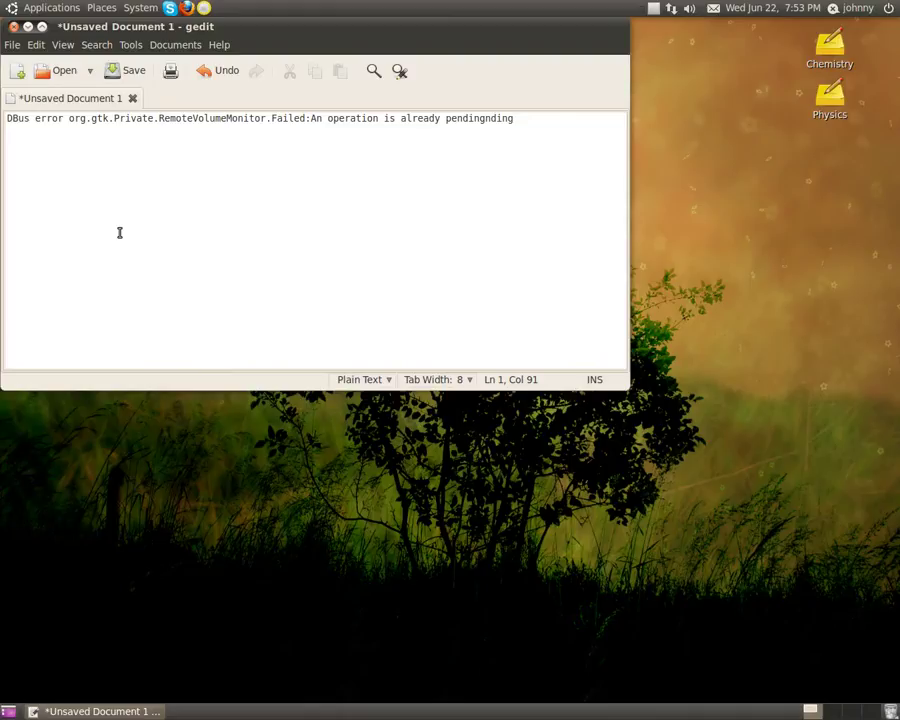
pyautogui.click(28, 26)
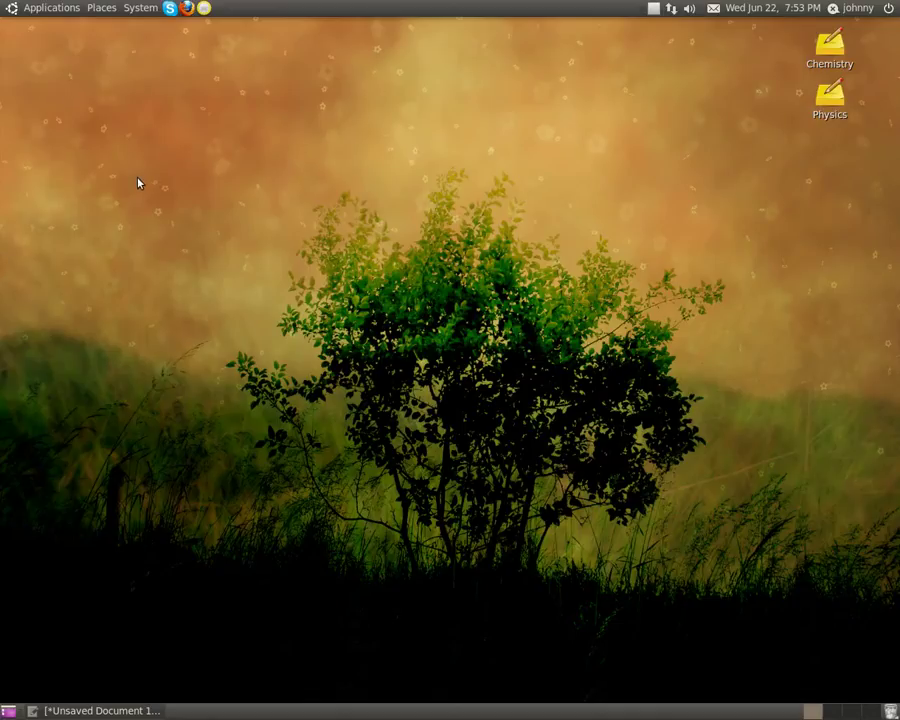
# - Mount and open the 38 GB Filesystem drive, look through its top-level folders, and close the file browser
pyautogui.click(103, 8)
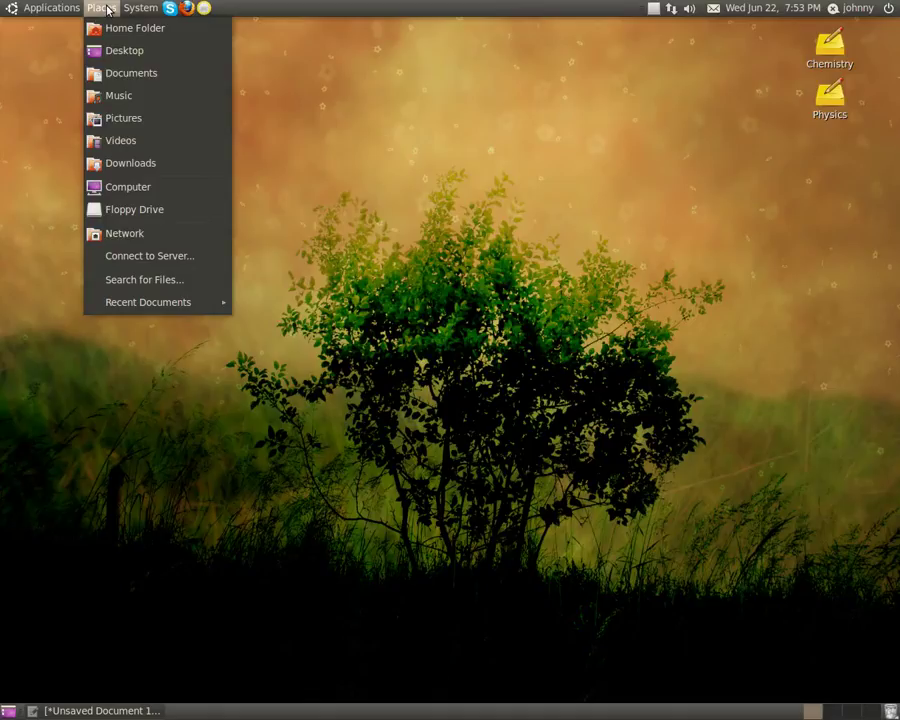
pyautogui.click(108, 10)
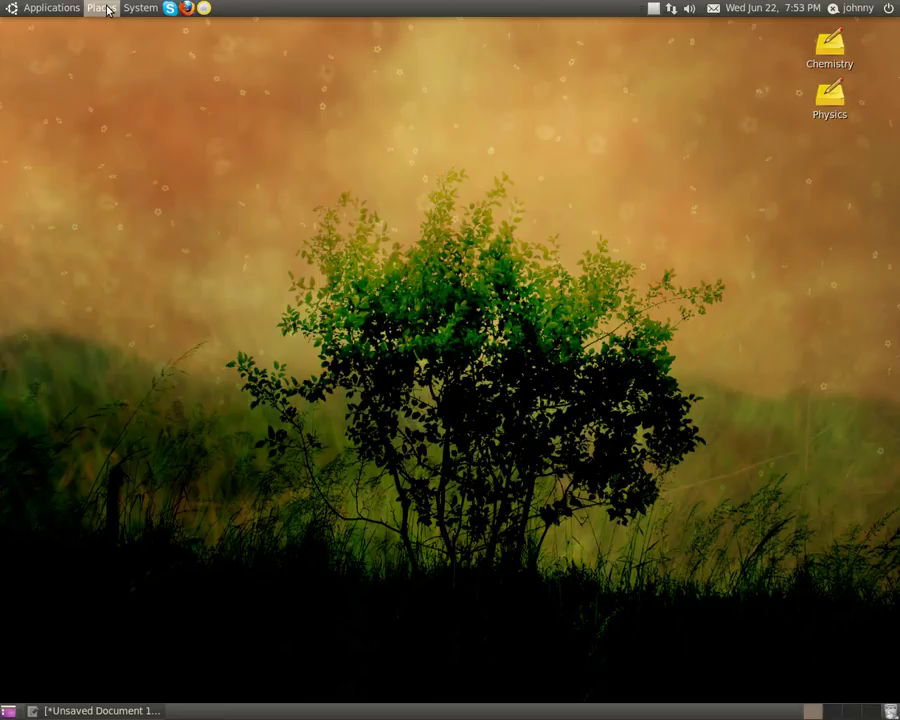
pyautogui.click(104, 9)
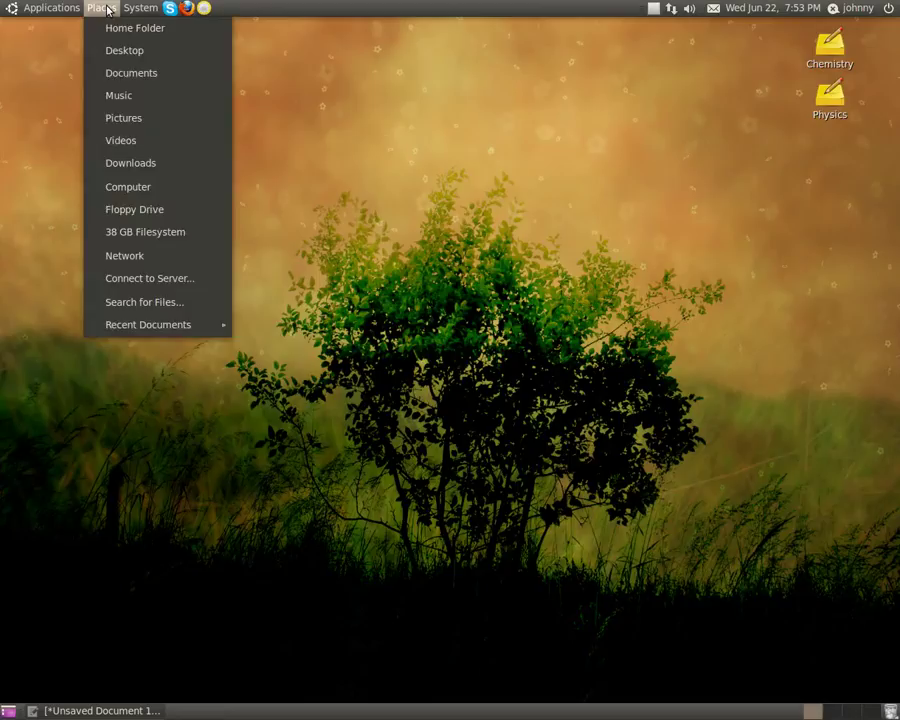
pyautogui.click(166, 236)
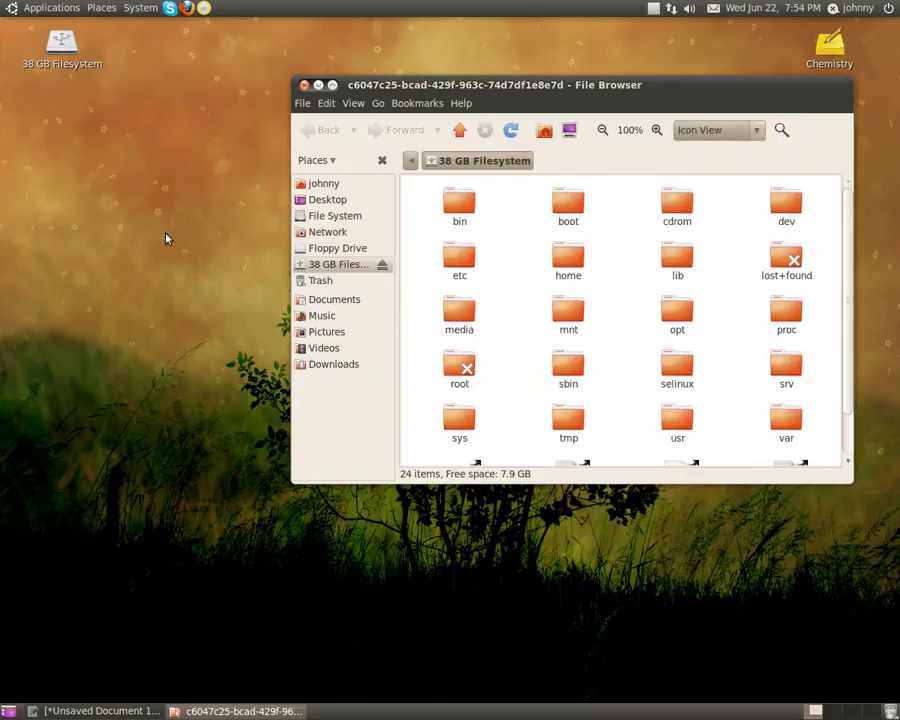
pyautogui.scroll(-1, 508, 289)
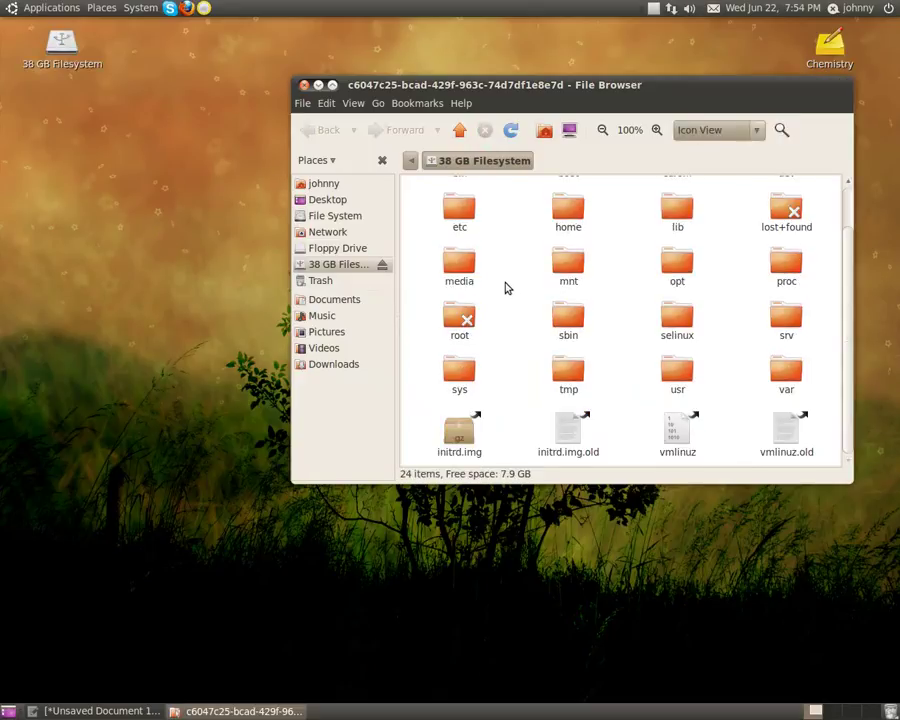
pyautogui.scroll(1, 475, 289)
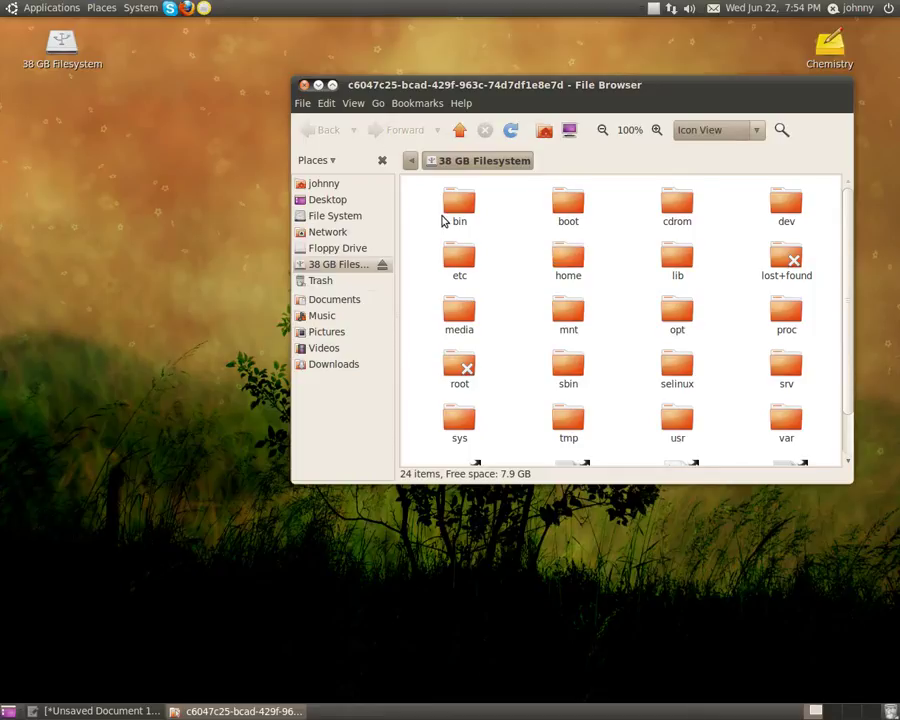
pyautogui.click(304, 85)
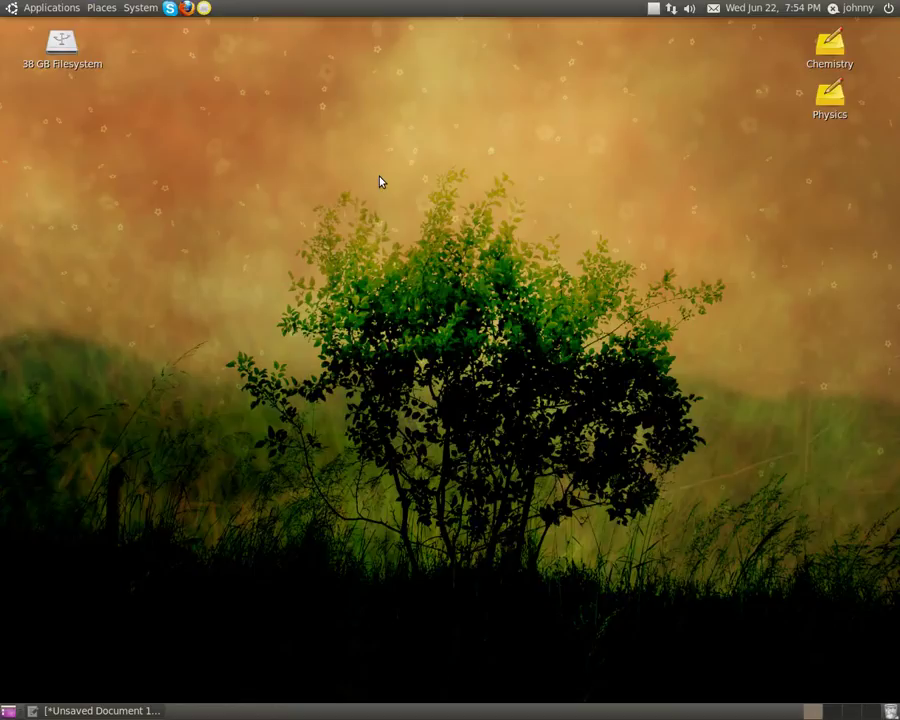
# - Launch GParted with administrator rights, entering the account password, and shift its window toward the middle of the desktop
pyautogui.click(140, 8)
pyautogui.moveTo(153, 31)
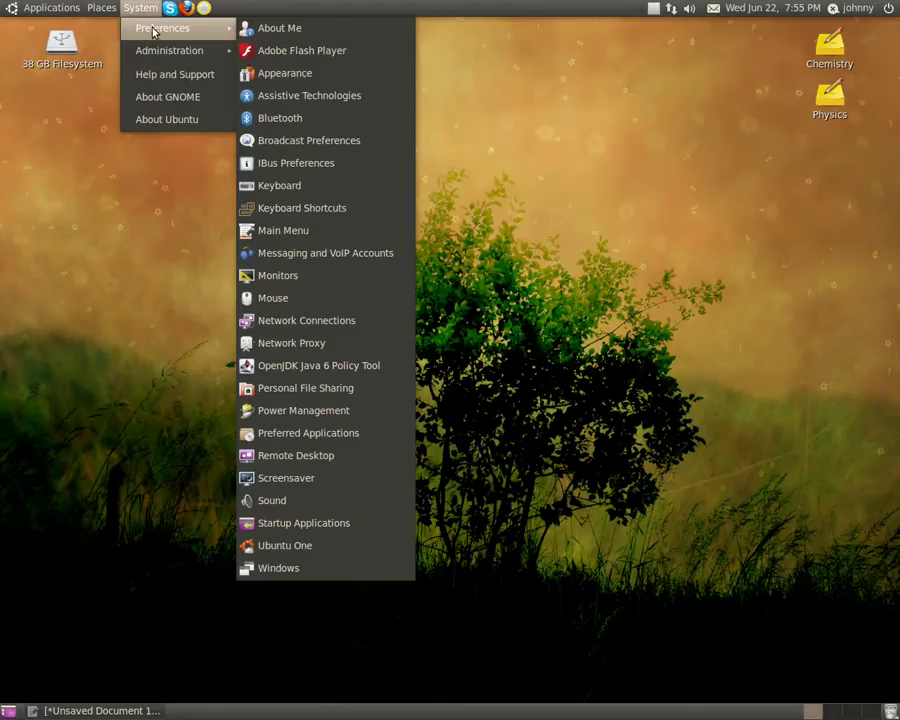
pyautogui.moveTo(163, 52)
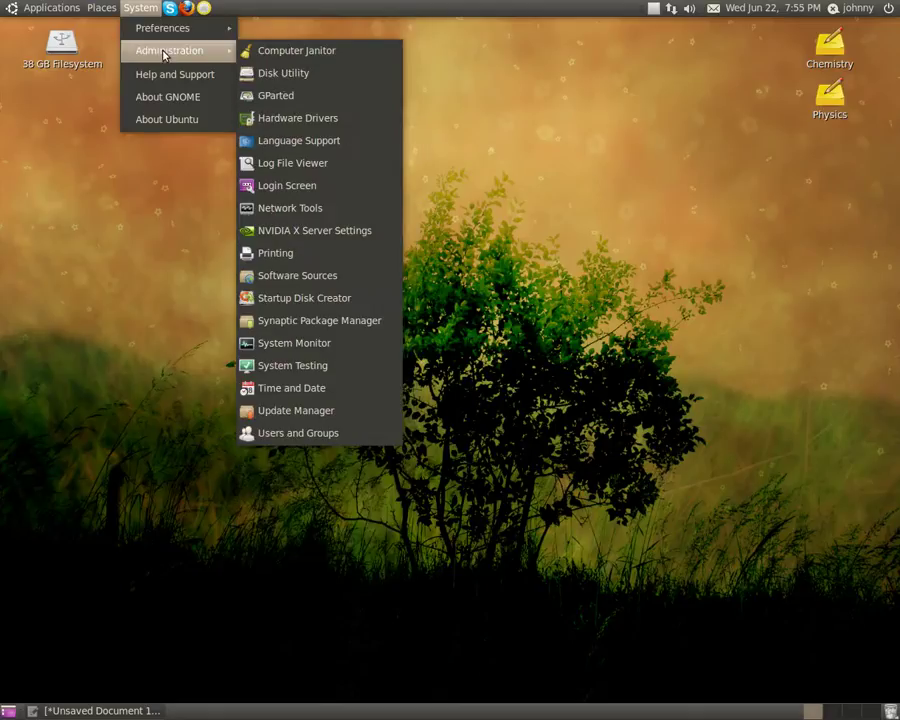
pyautogui.click(293, 99)
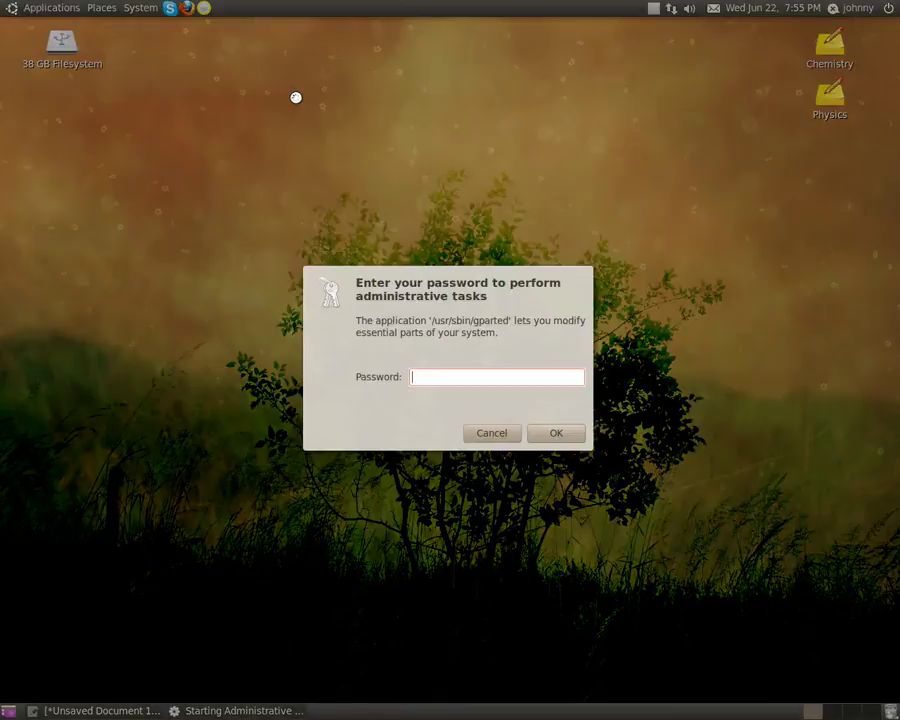
pyautogui.write('******')
pyautogui.press('Return')
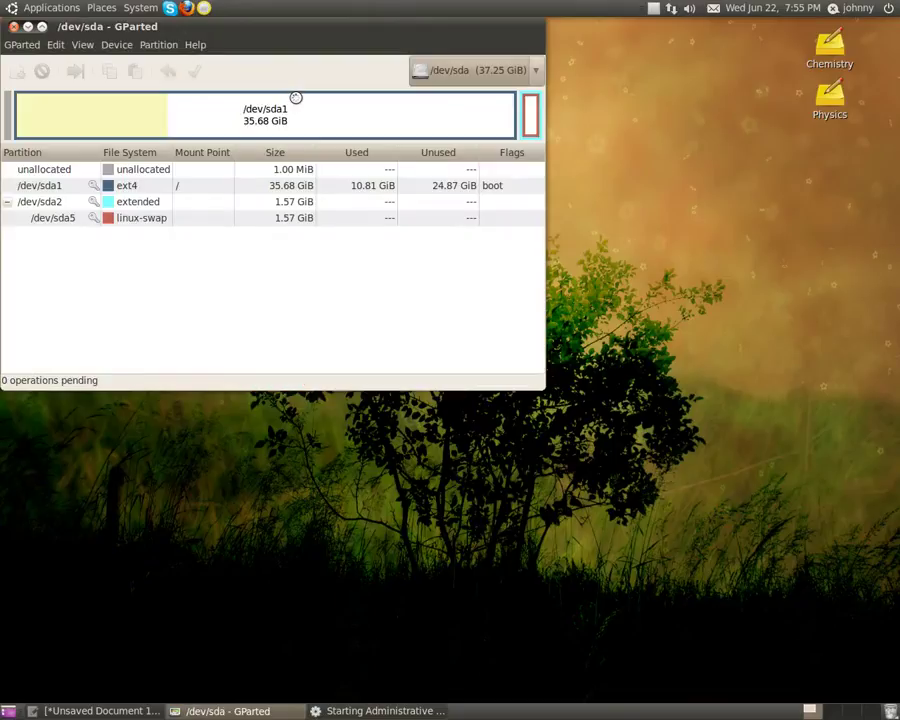
pyautogui.moveTo(300, 40); pyautogui.dragTo(366, 41)
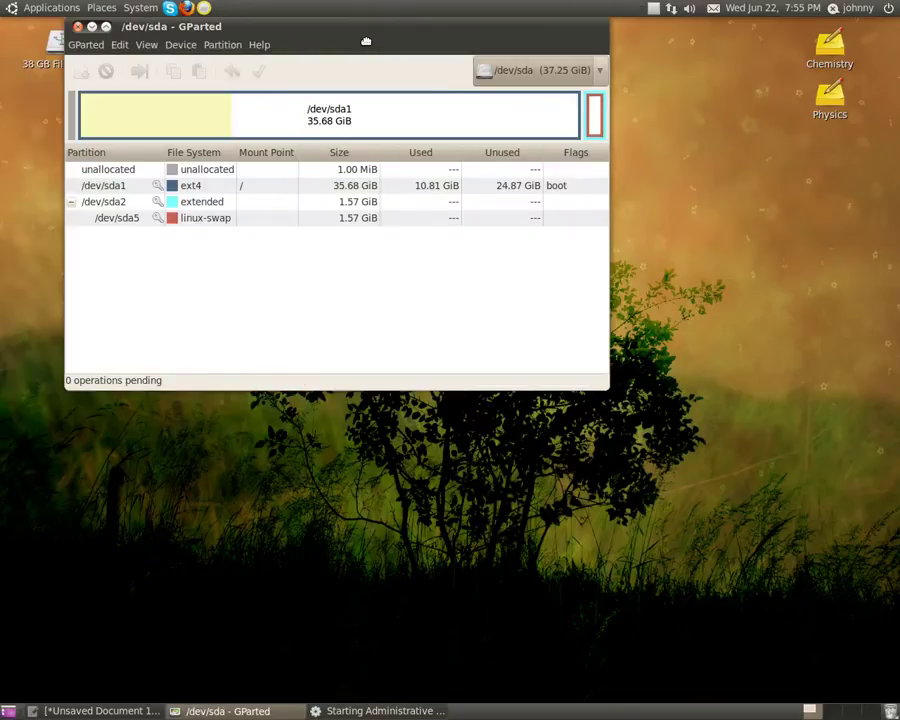
# - Switch GParted to the second disk, /dev/sdb (37.27 GiB)
pyautogui.click(603, 74)
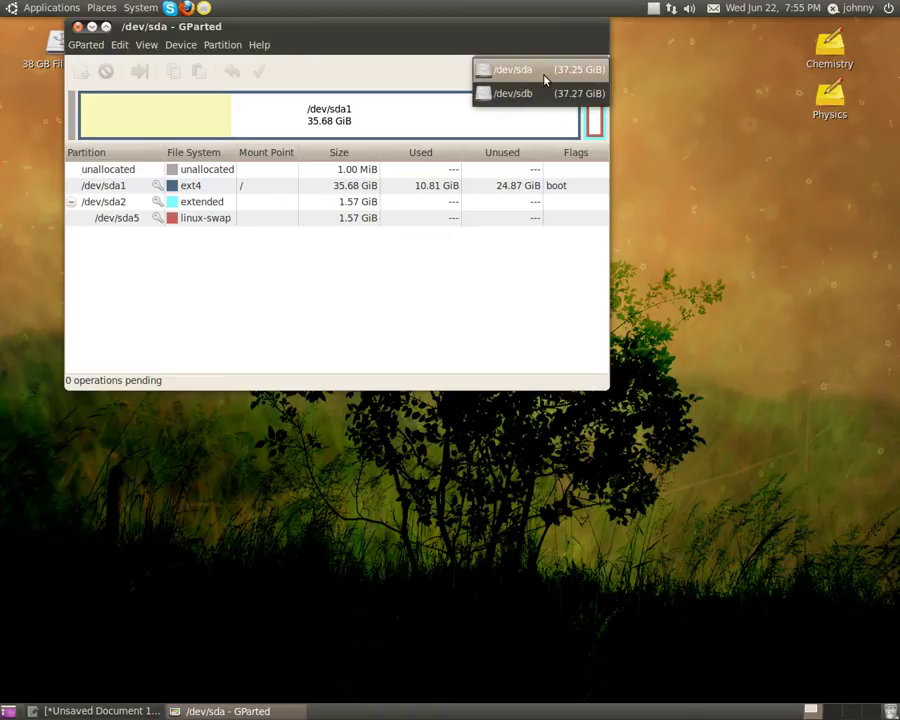
pyautogui.click(360, 117)
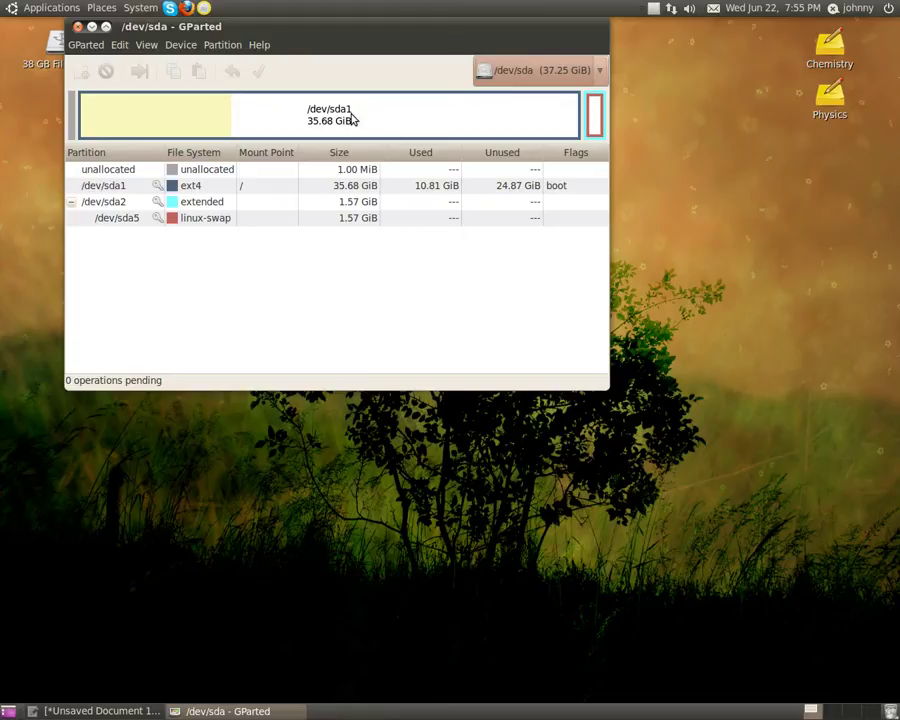
pyautogui.click(598, 71)
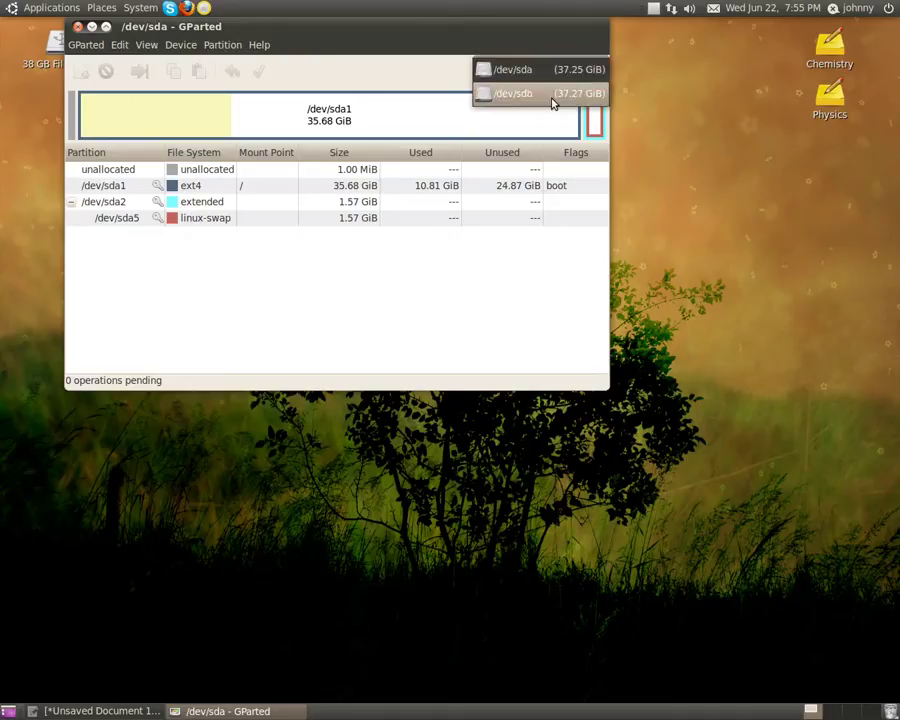
pyautogui.click(521, 100)
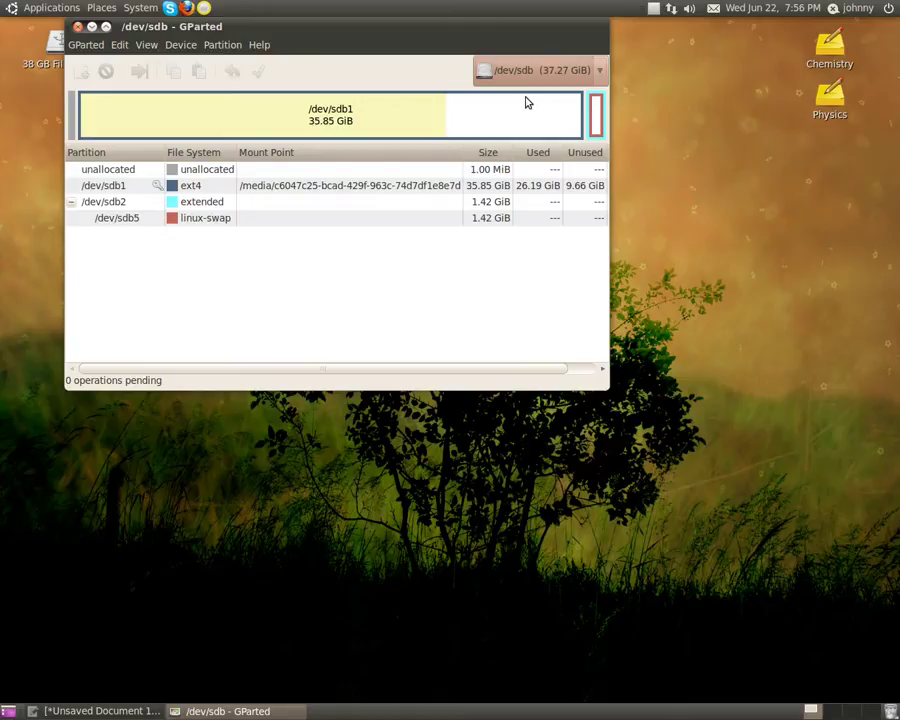
# - Examine which operations are available for the mounted ext4 partition /dev/sdb1
pyautogui.click(254, 194)
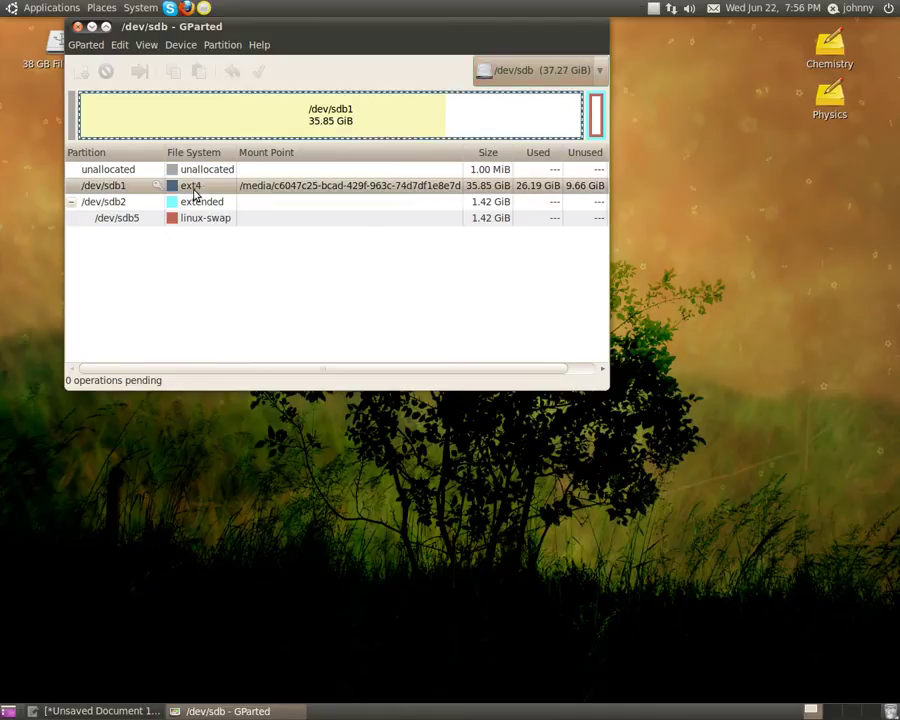
pyautogui.rightClick(280, 189)
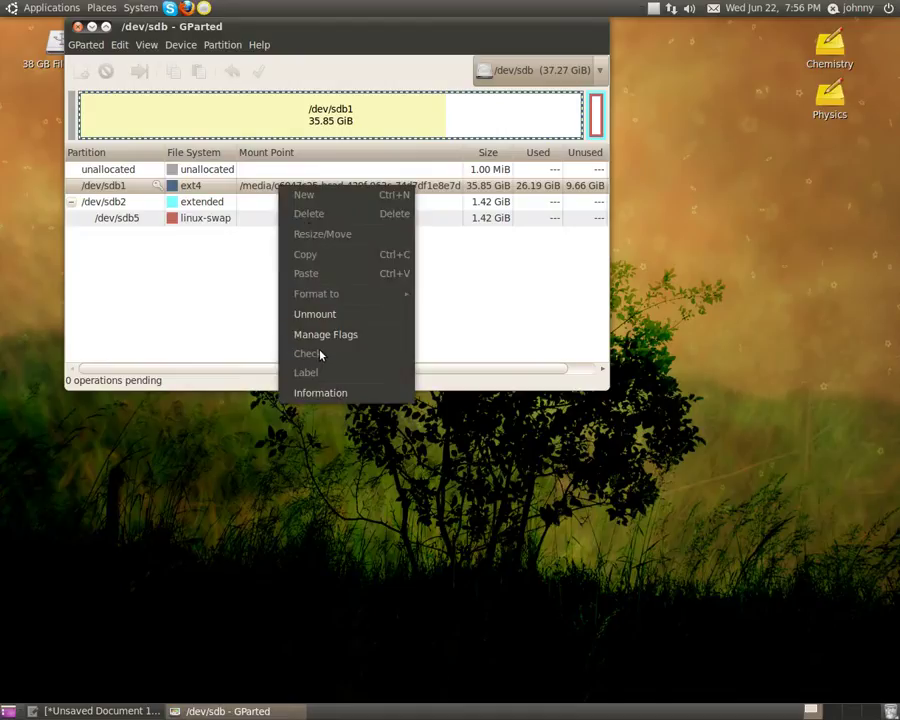
pyautogui.click(245, 318)
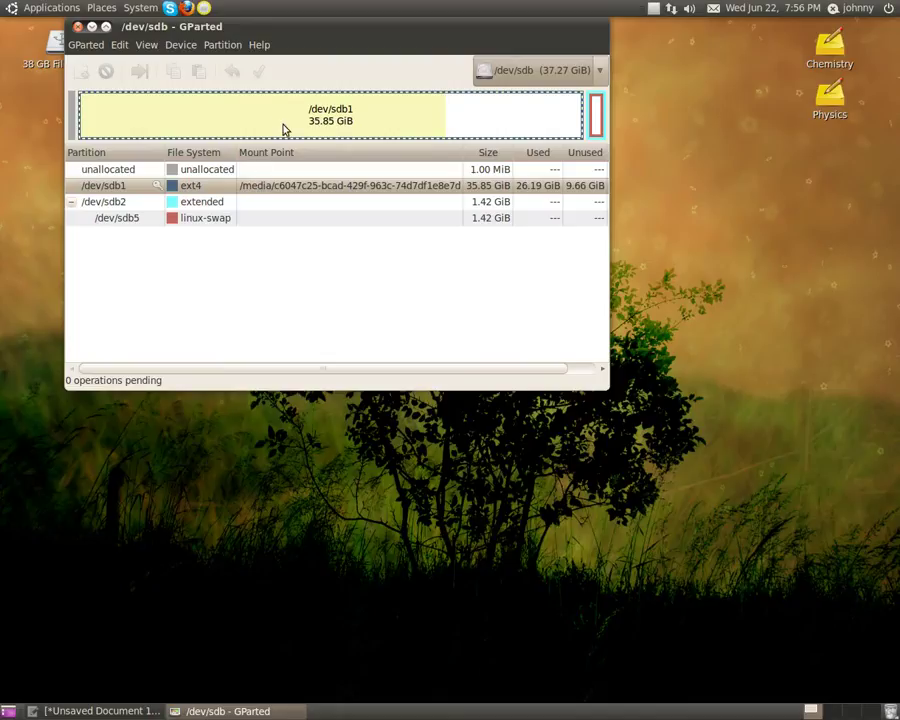
pyautogui.click(231, 220)
pyautogui.click(225, 201)
pyautogui.click(253, 126)
pyautogui.rightClick(255, 123)
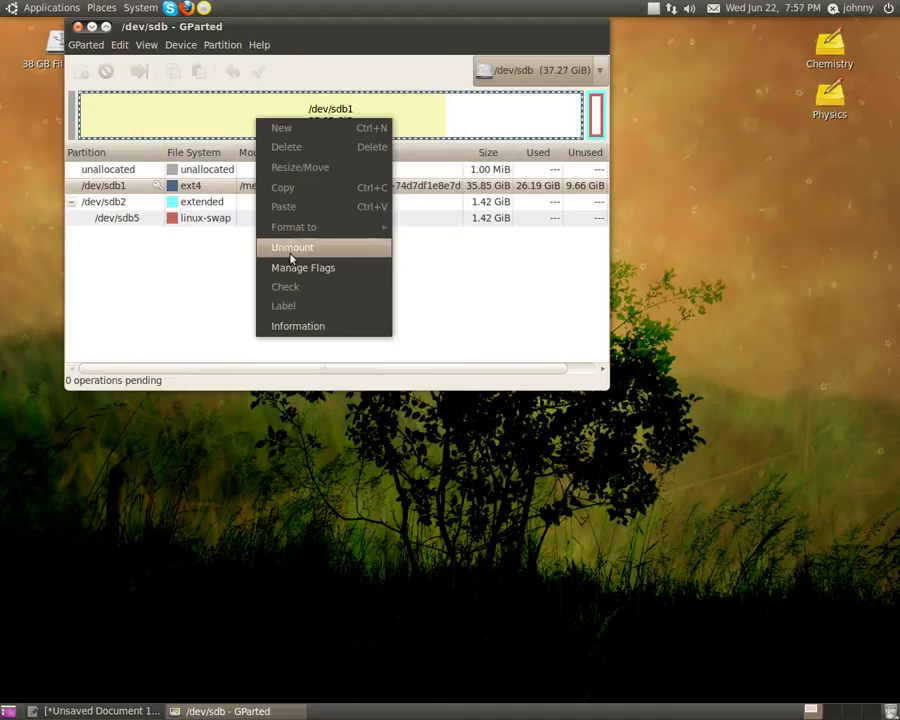
pyautogui.click(42, 215)
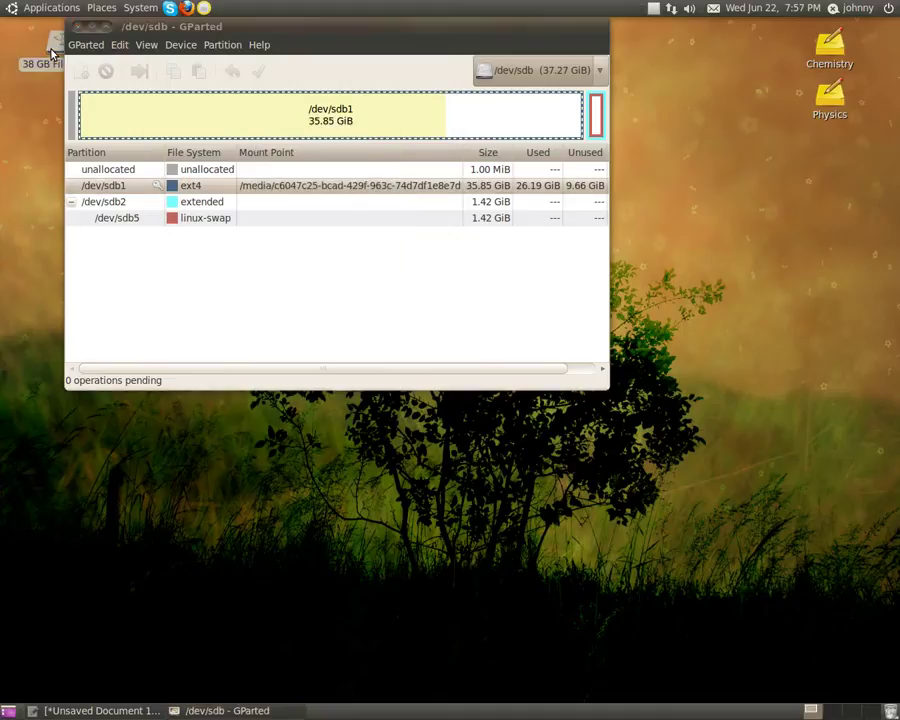
# - Unmount the ext4 partition /dev/sdb1
pyautogui.rightClick(51, 50)
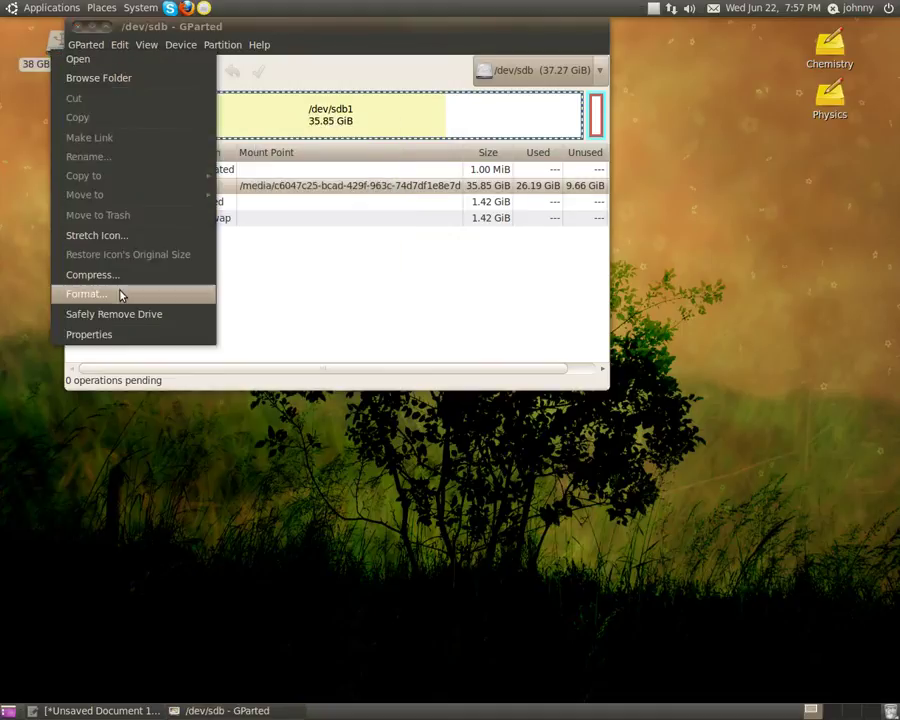
pyautogui.click(259, 114)
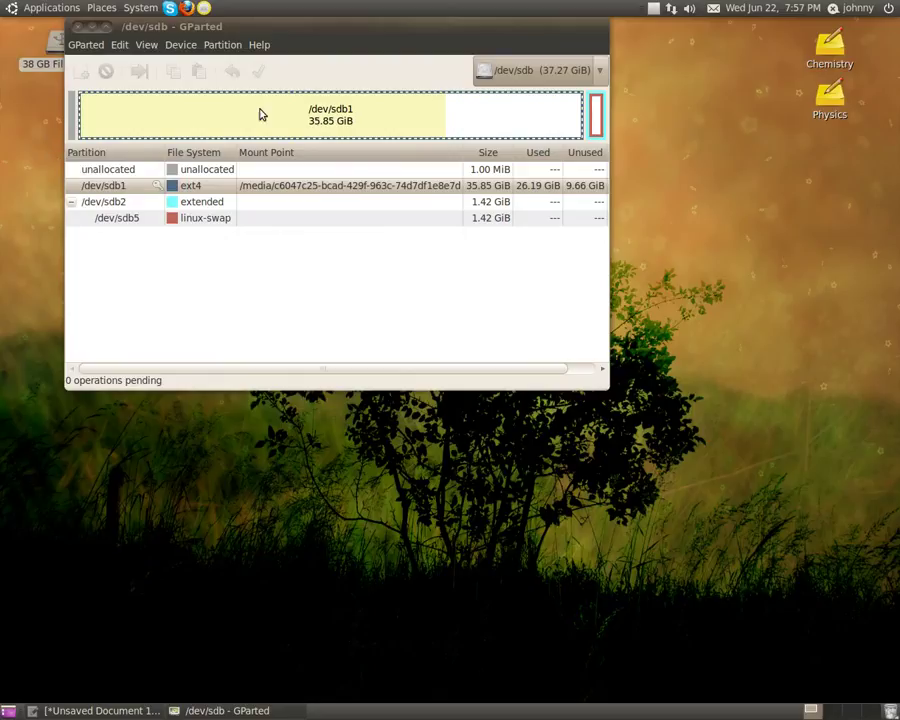
pyautogui.rightClick(259, 114)
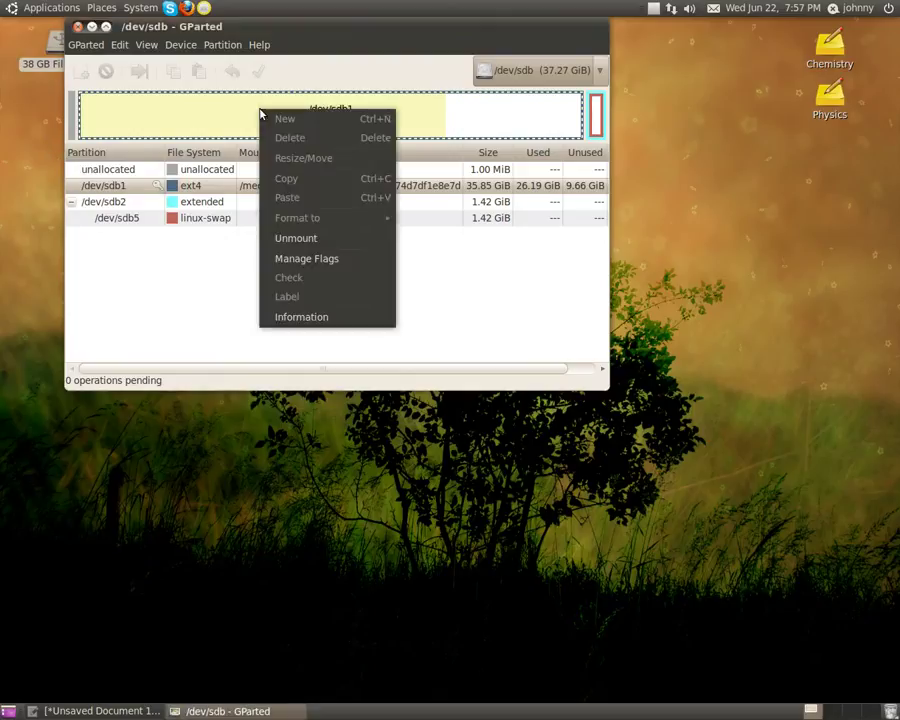
pyautogui.click(315, 247)
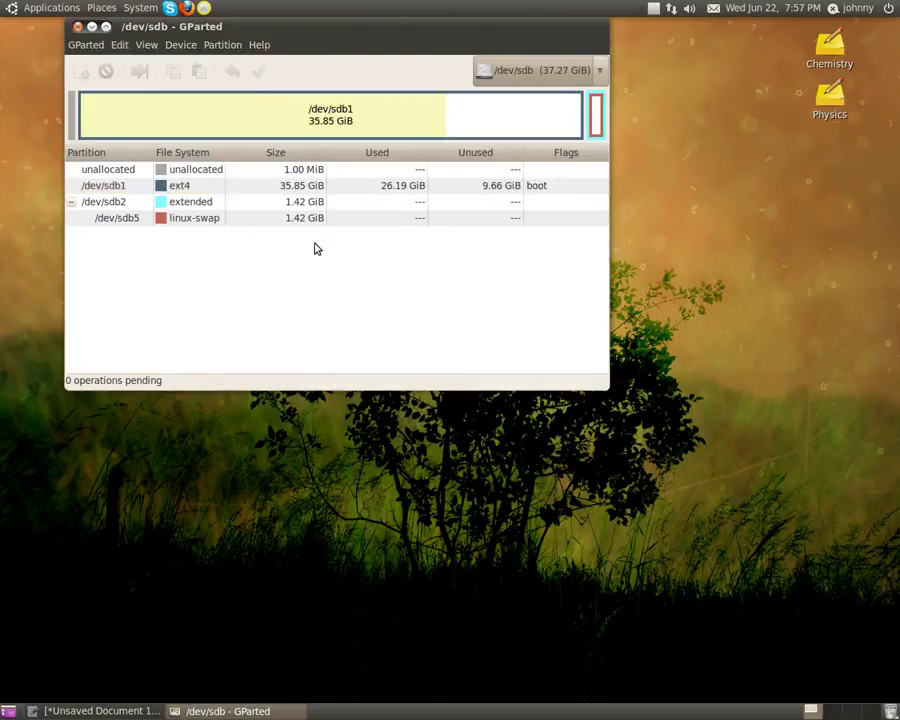
# - Queue a file system check and repair on /dev/sdb1 and apply the pending operation
pyautogui.click(599, 71)
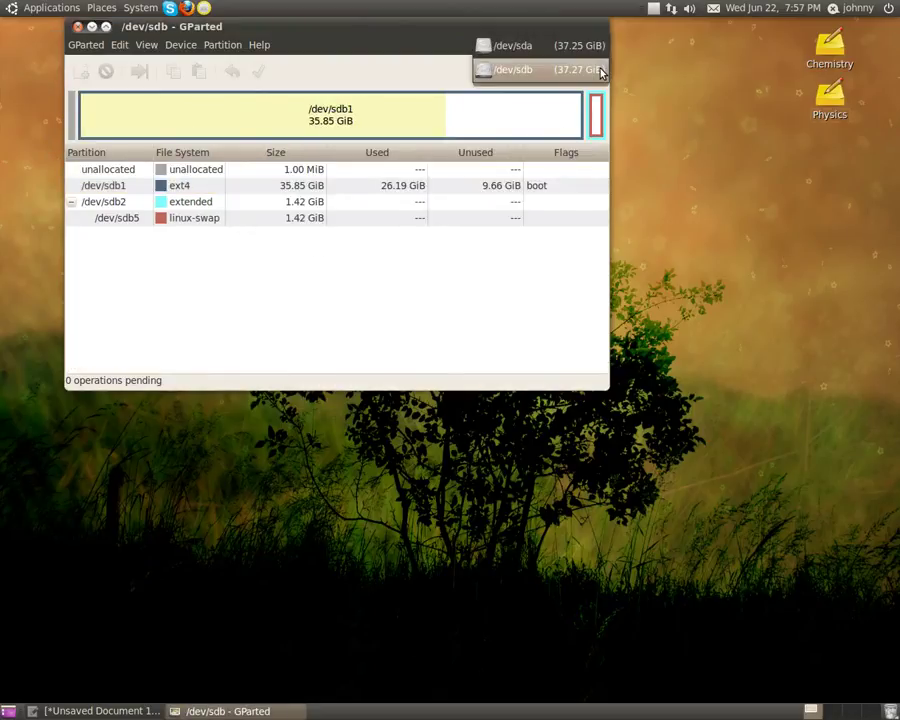
pyautogui.click(596, 70)
pyautogui.rightClick(396, 115)
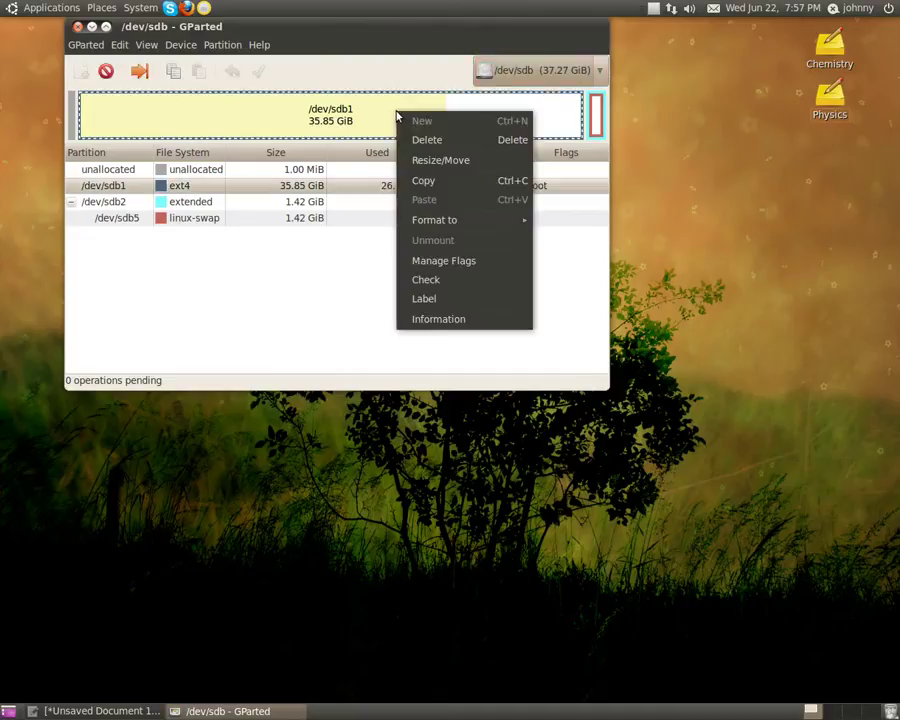
pyautogui.click(440, 281)
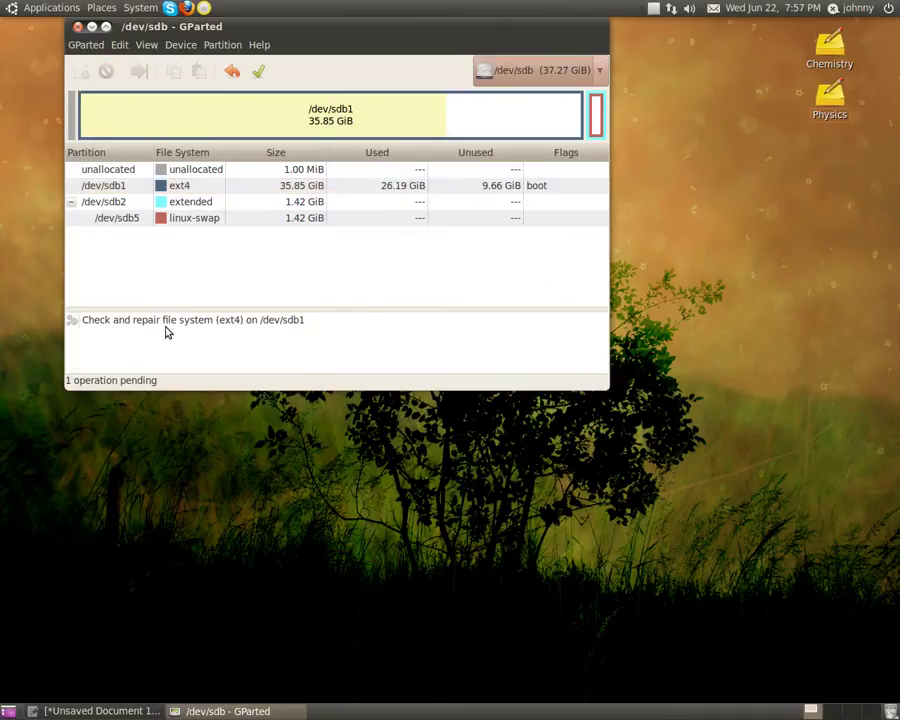
pyautogui.click(259, 72)
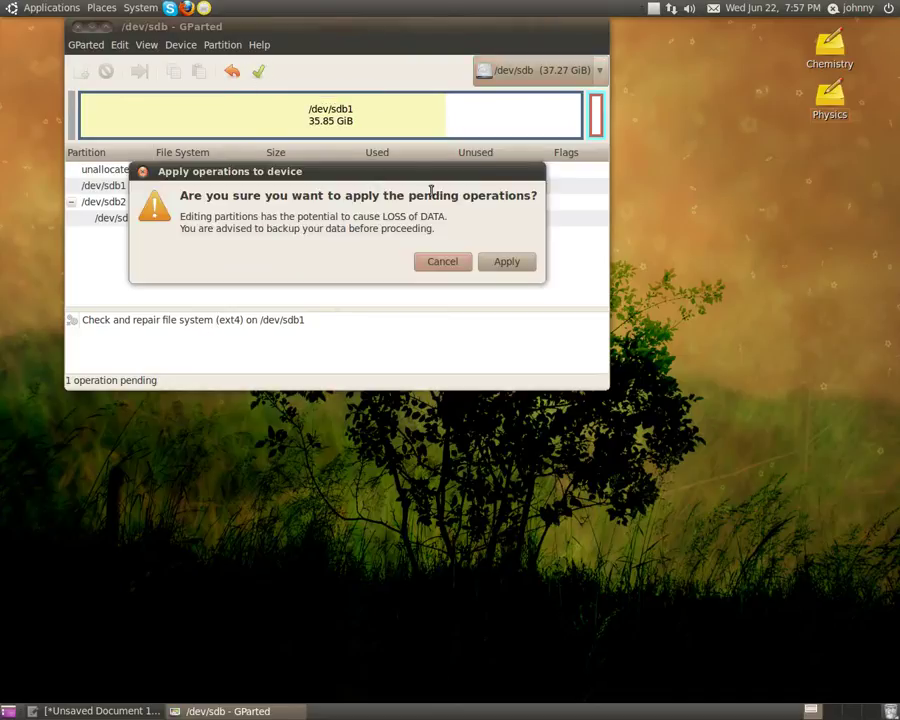
pyautogui.click(505, 261)
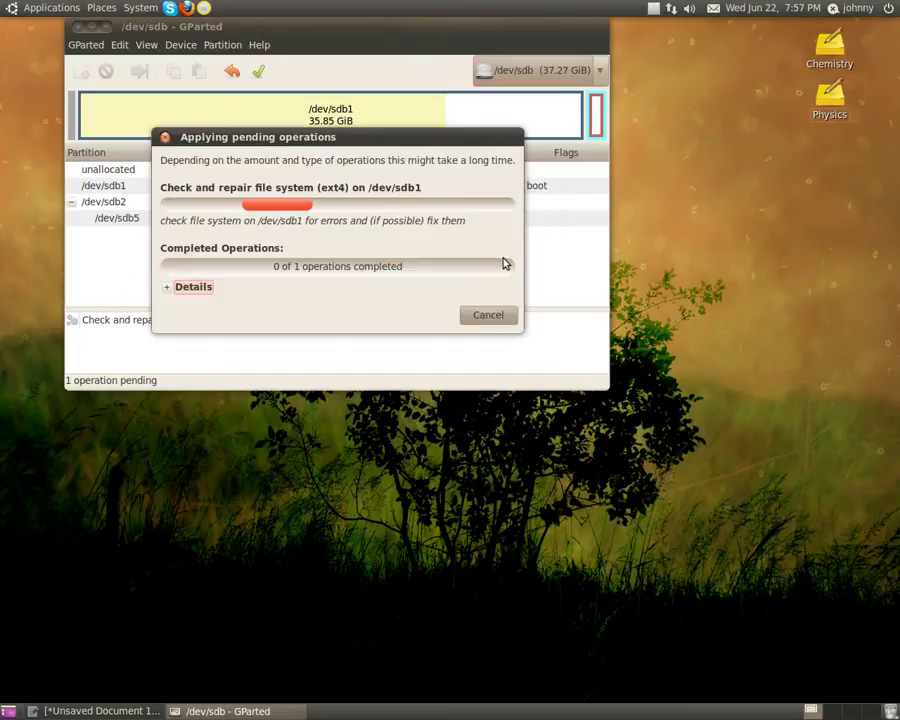
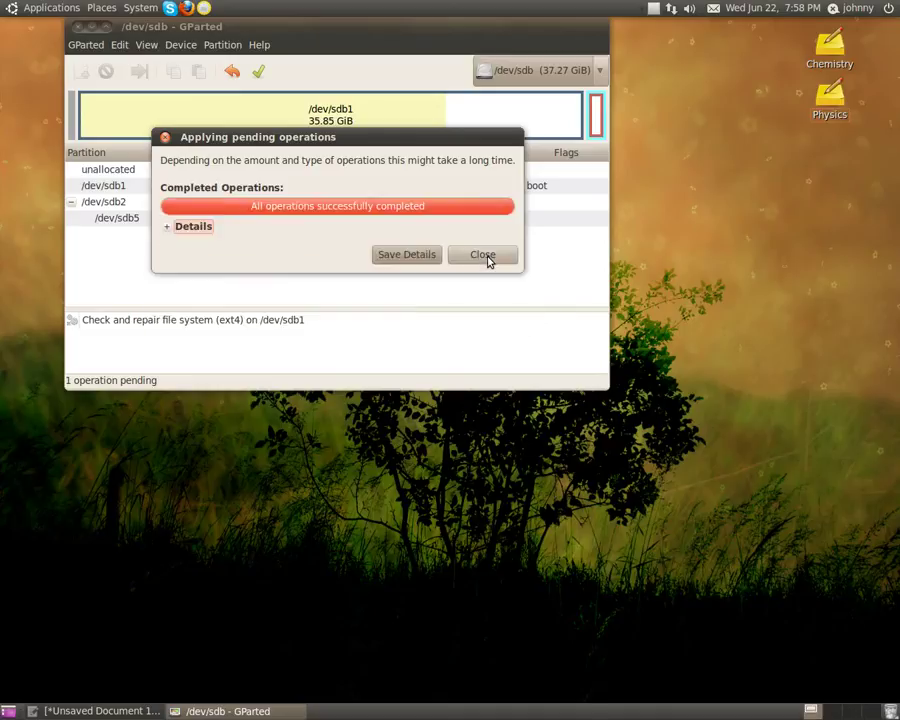
# - Review the detailed sub-operations of the completed check and repair on /dev/sdb1, and dismiss the operation report
pyautogui.click(170, 230)
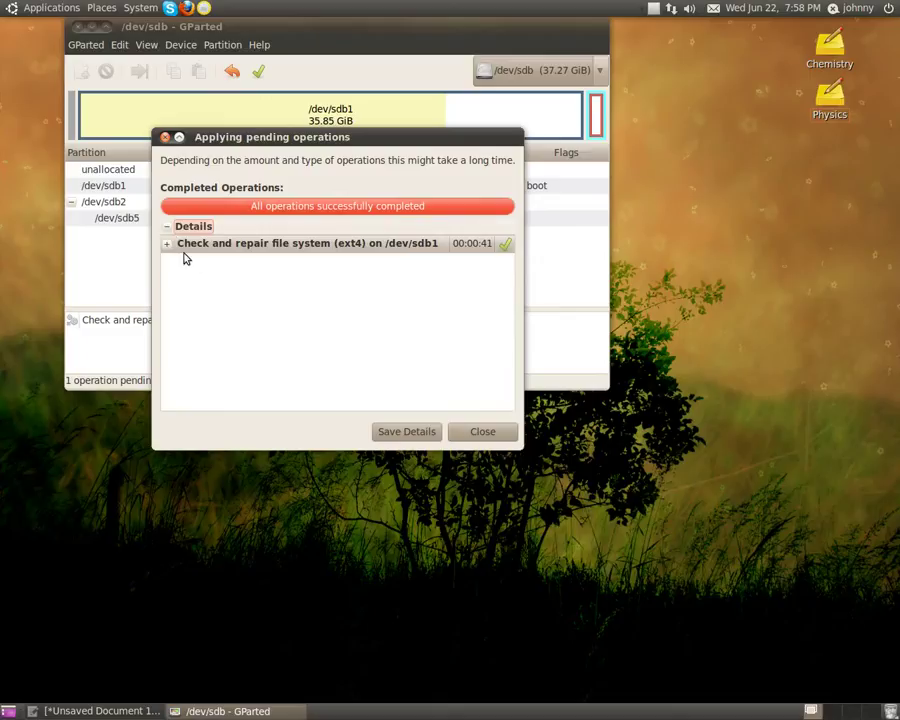
pyautogui.click(168, 246)
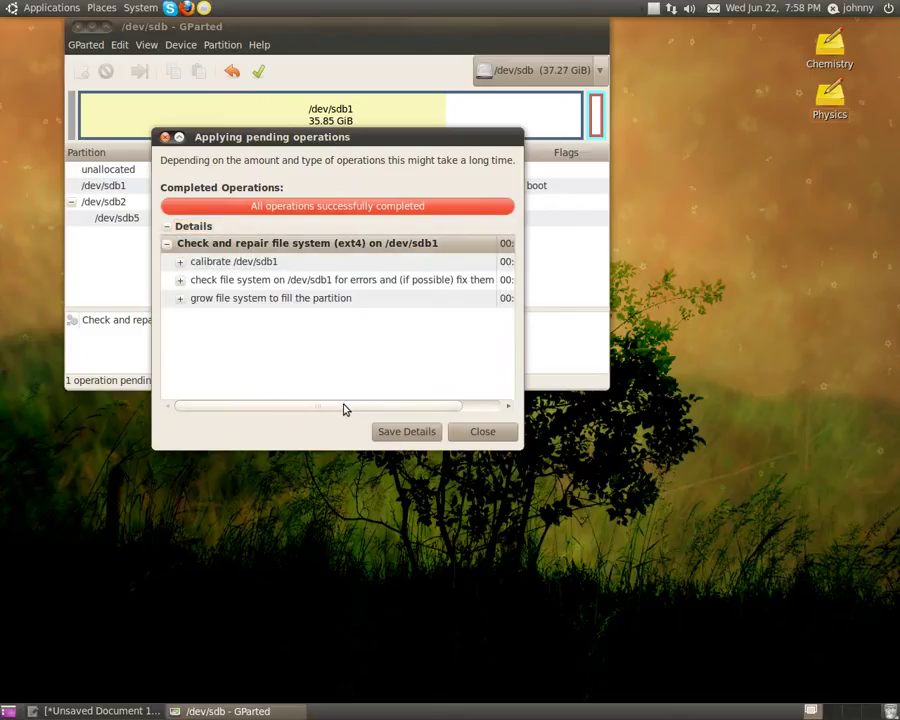
pyautogui.moveTo(344, 406); pyautogui.dragTo(377, 411)
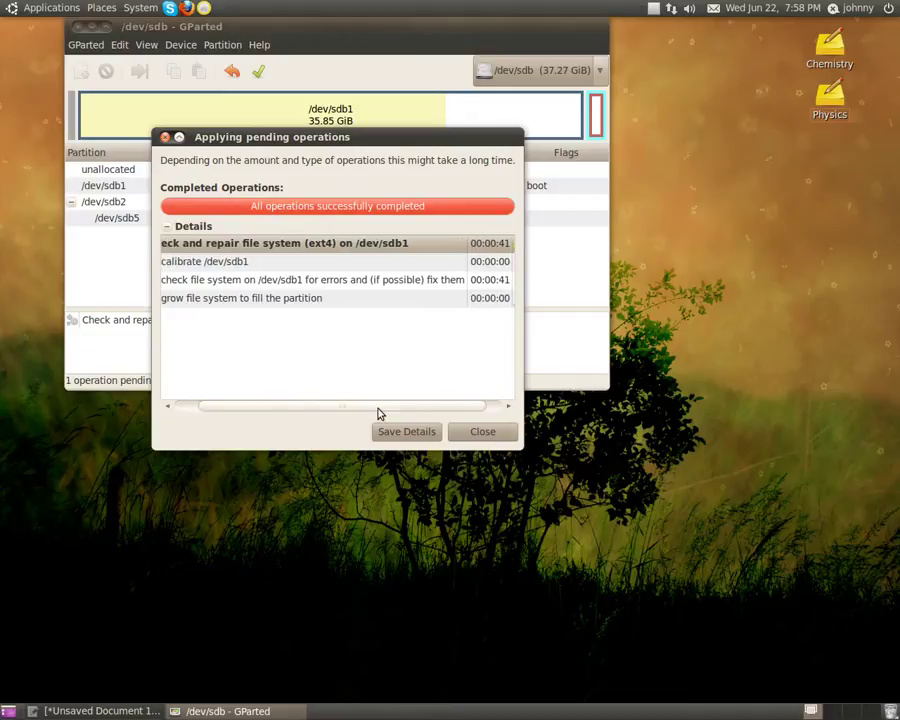
pyautogui.click(482, 431)
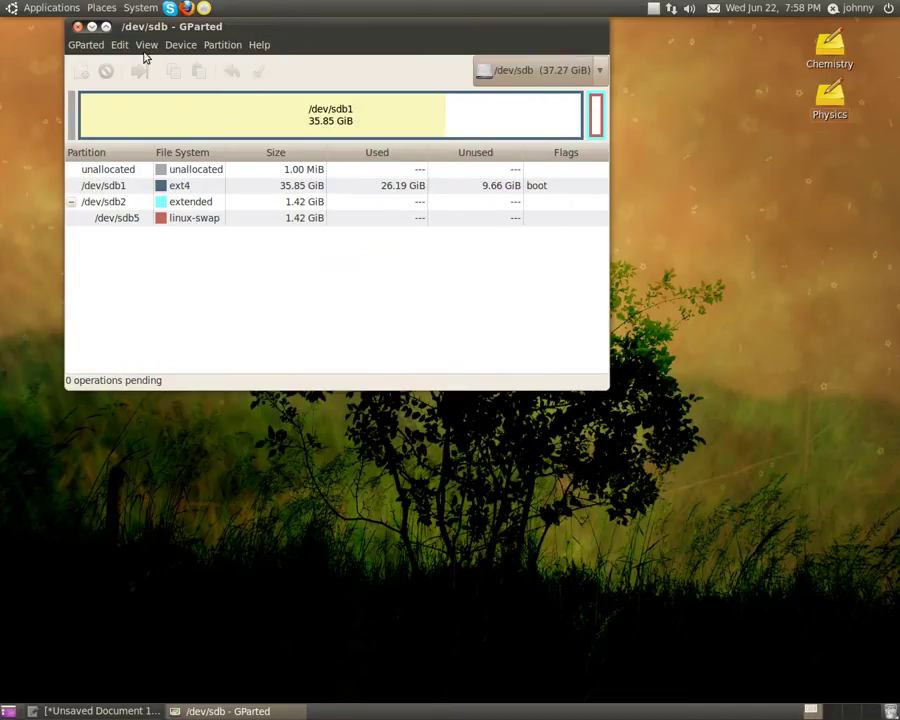
# - Close GParted and mount the 38 GB Filesystem by opening it in the file browser
pyautogui.click(77, 26)
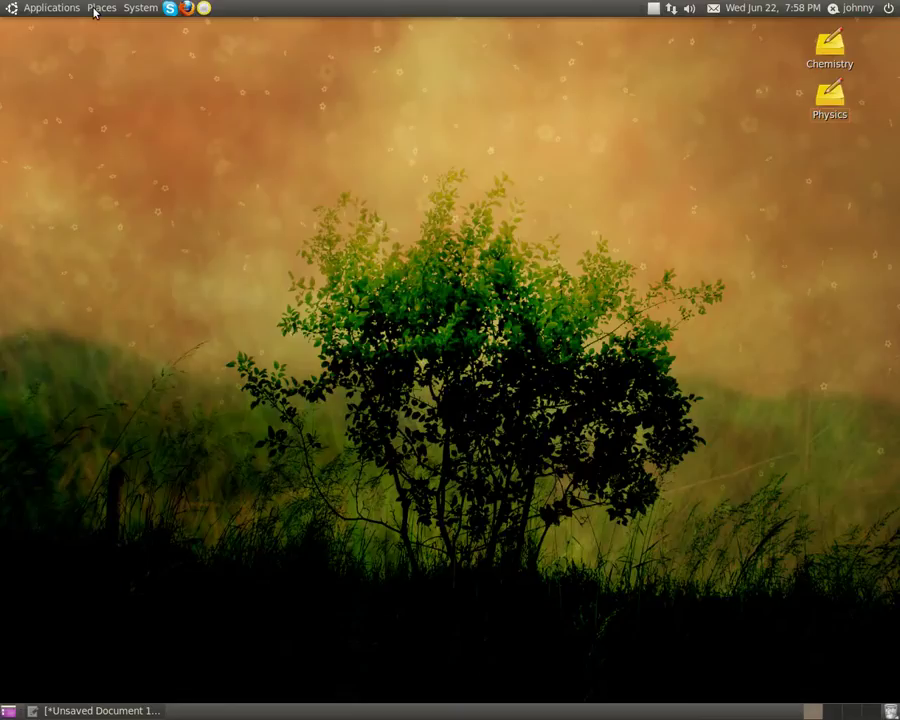
pyautogui.click(98, 9)
pyautogui.click(180, 234)
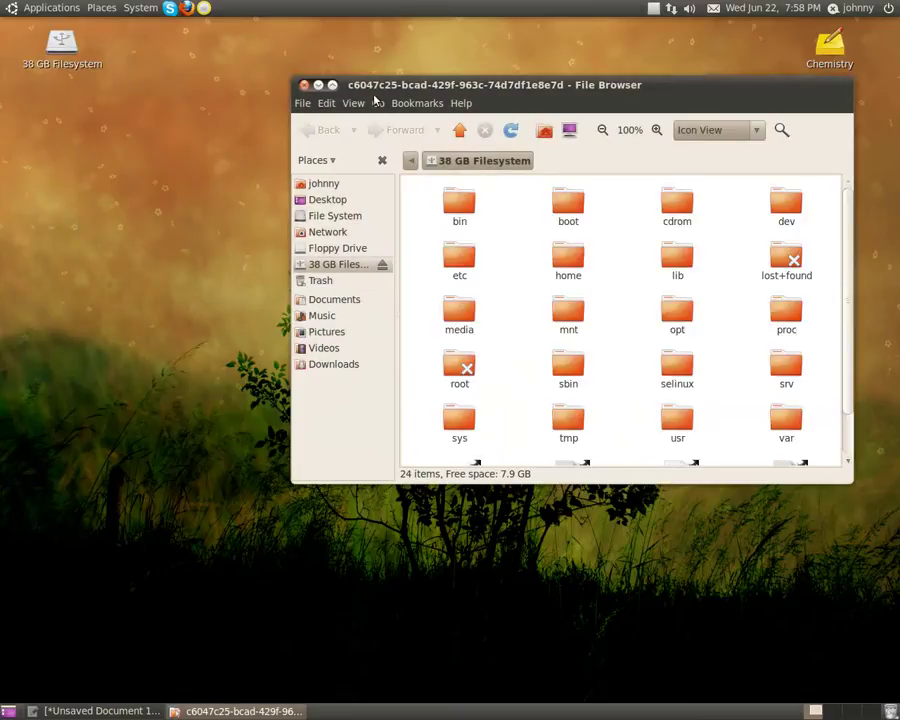
pyautogui.moveTo(428, 88); pyautogui.dragTo(342, 85)
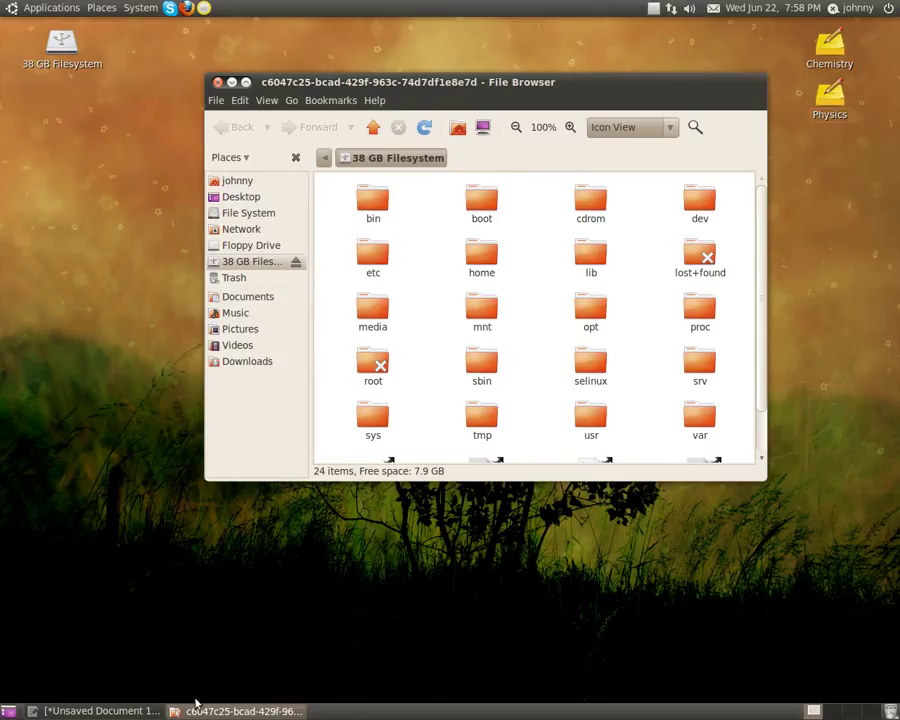
# - Switch to the unsaved gedit document containing the DBus error text and move its window over the file browser
pyautogui.click(110, 711)
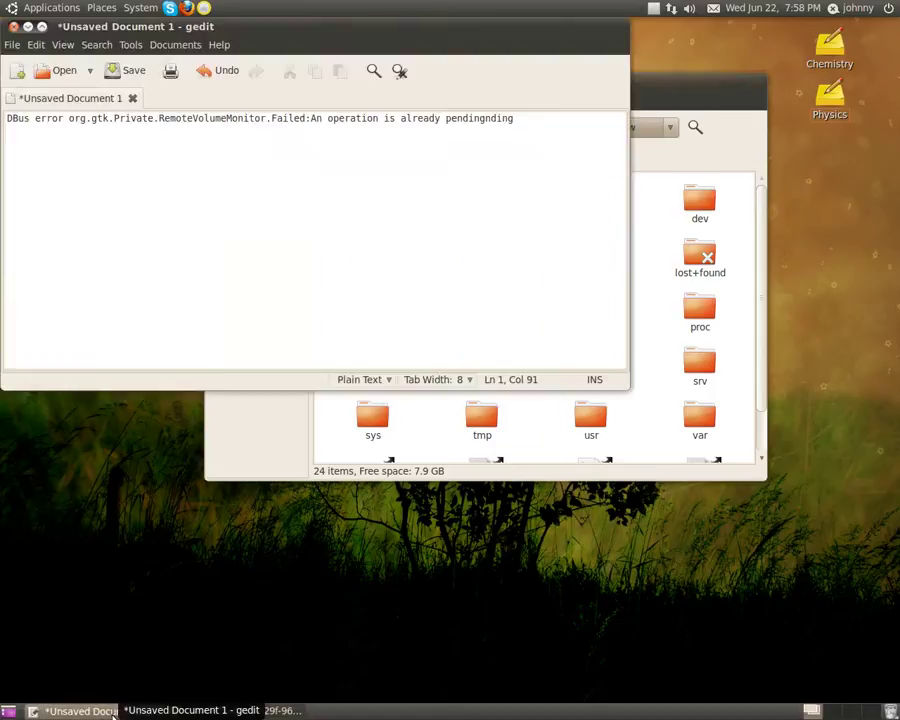
pyautogui.moveTo(271, 24); pyautogui.dragTo(357, 92)
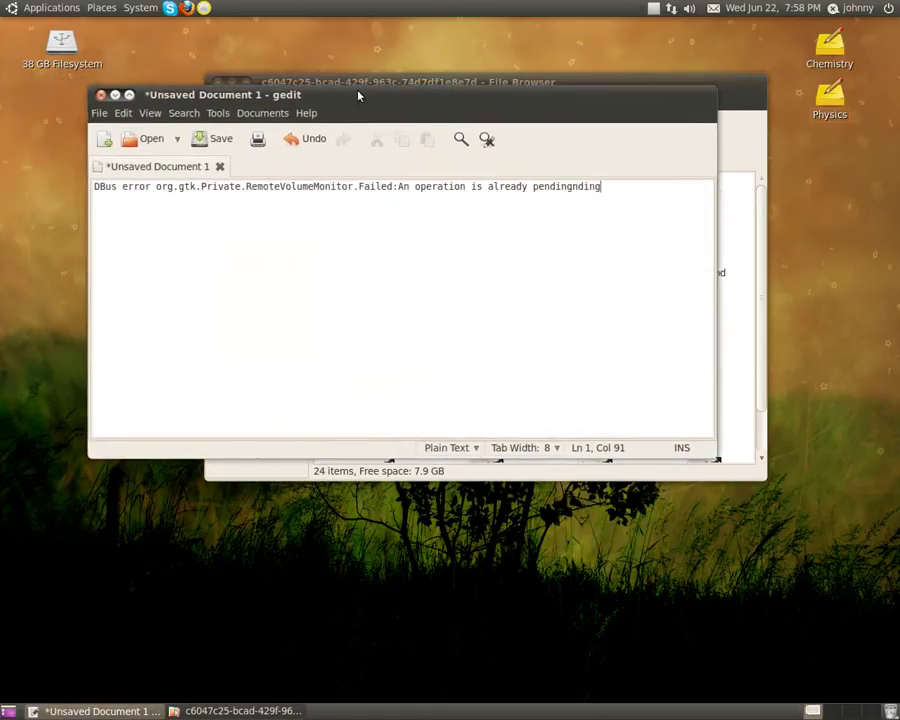